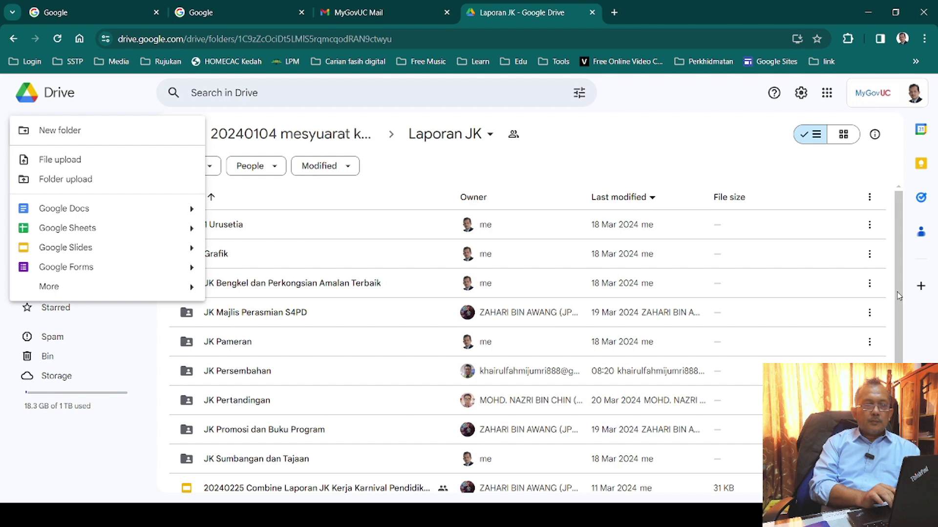
Step: Open the presentation starting with 20240407 Combine Laporan JK Kerja Karnival from the Laporan JK folder and go to slide 3
drag(898, 295, 898, 381)
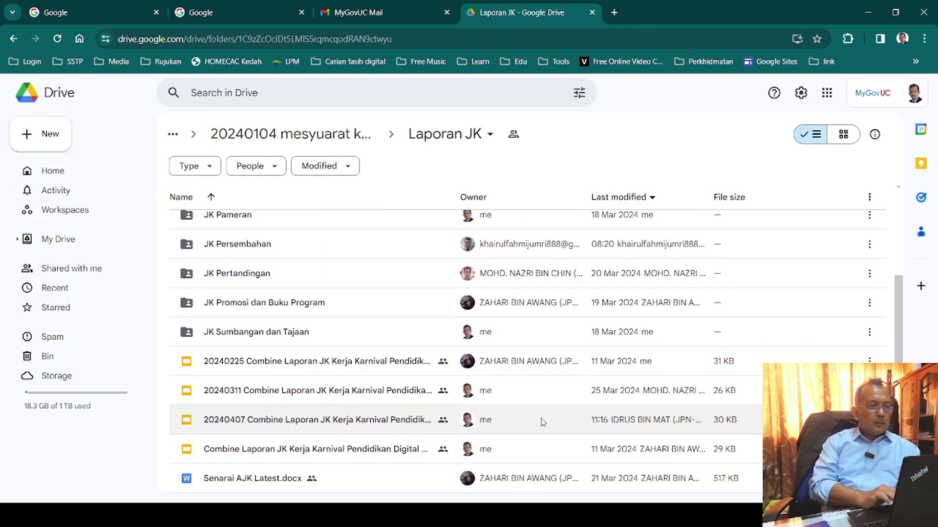
double_click(284, 420)
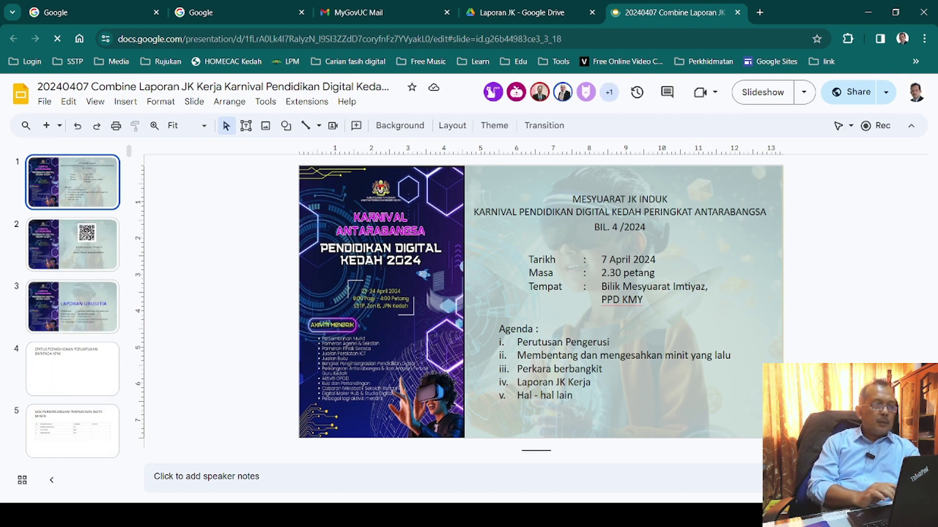
key(Down)
key(Down)
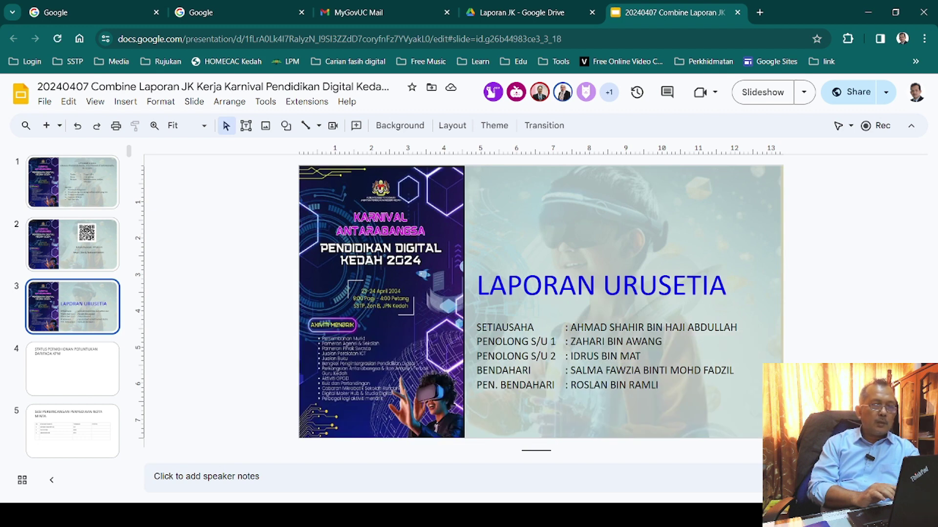
Step: View the JK Pameran Agensi Kerajaan dan Swasta section, going through slides 9, 10 and 11
scroll(73, 303, down, 6)
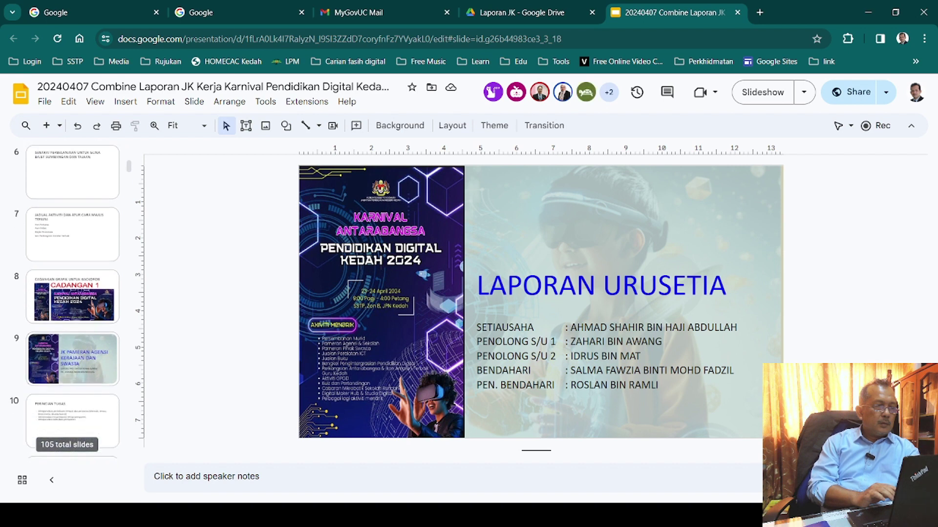
scroll(72, 303, down, 2)
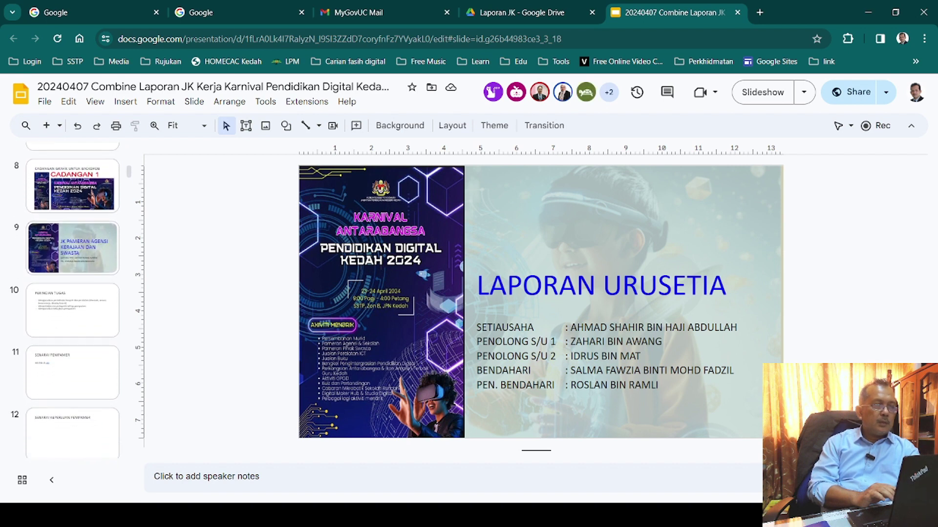
scroll(72, 303, up, 1)
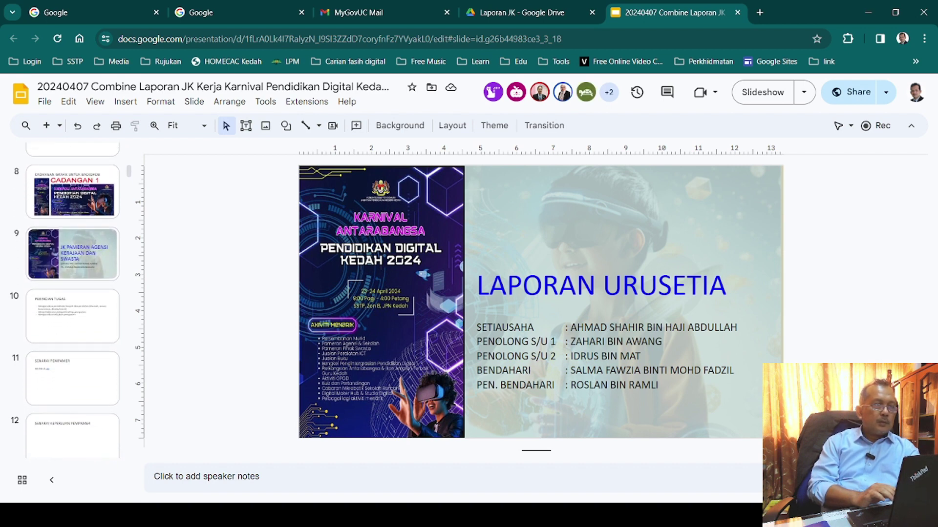
click(72, 254)
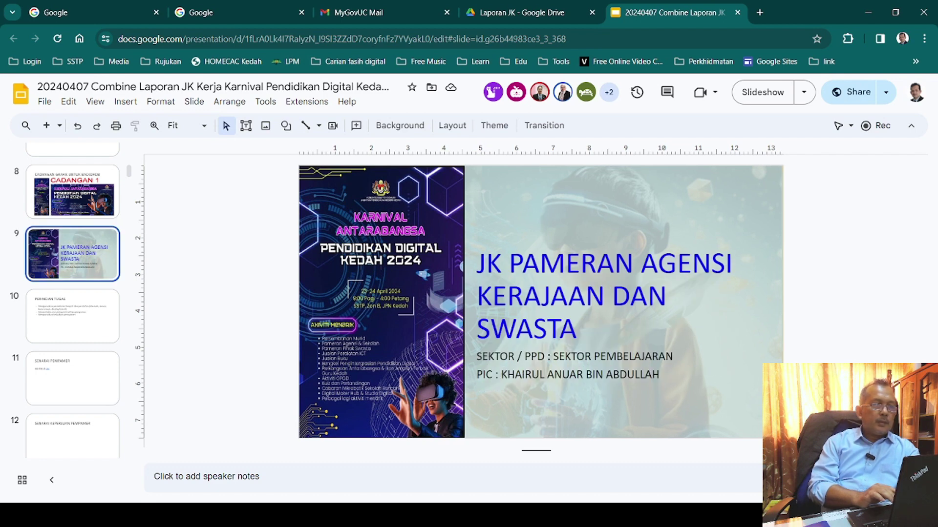
click(72, 315)
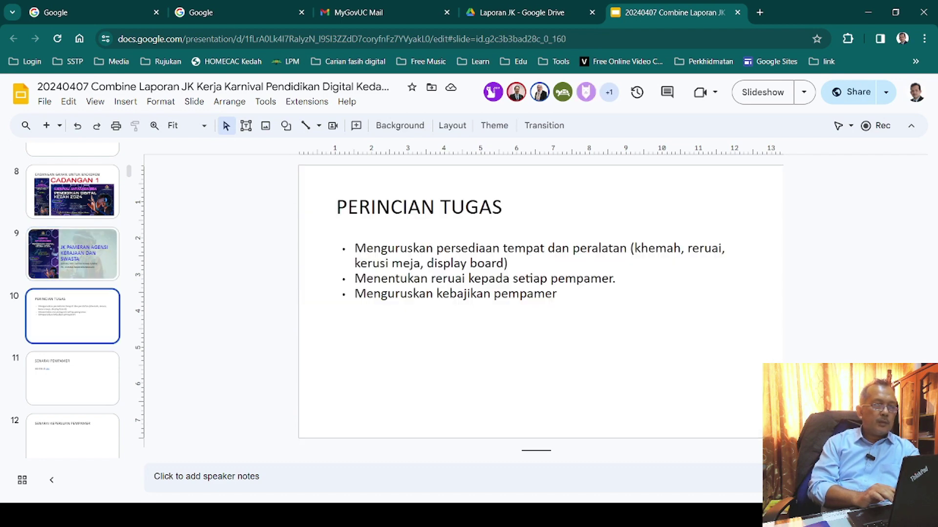
click(73, 378)
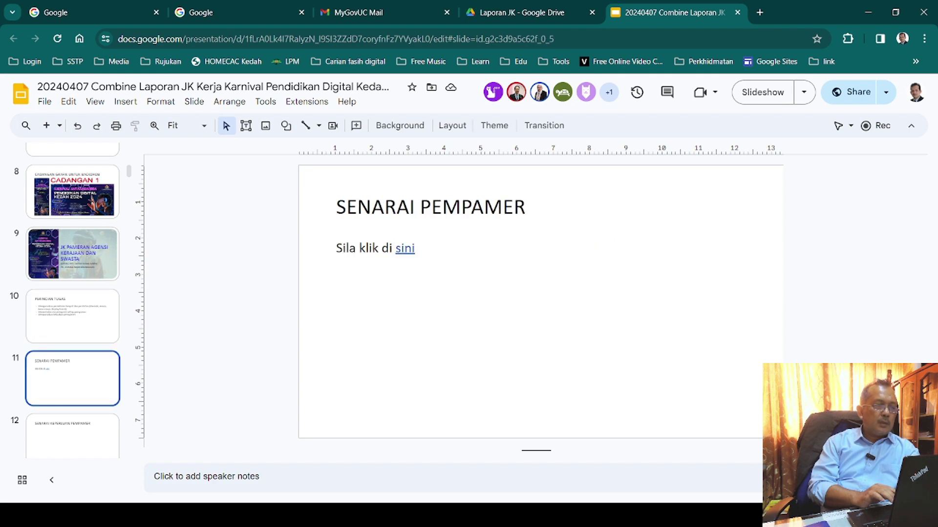
Step: View the JK Sumbangan dan Penajaan slide and the JK Infrastruktur dan Kesiapsiagaan slide
scroll(72, 300, down, 3)
scroll(72, 300, down, 1)
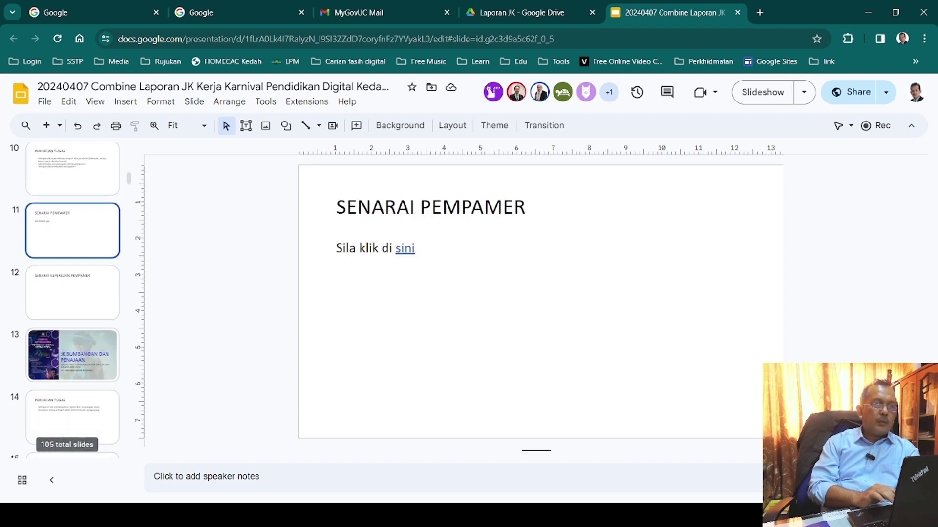
scroll(72, 300, down, 3)
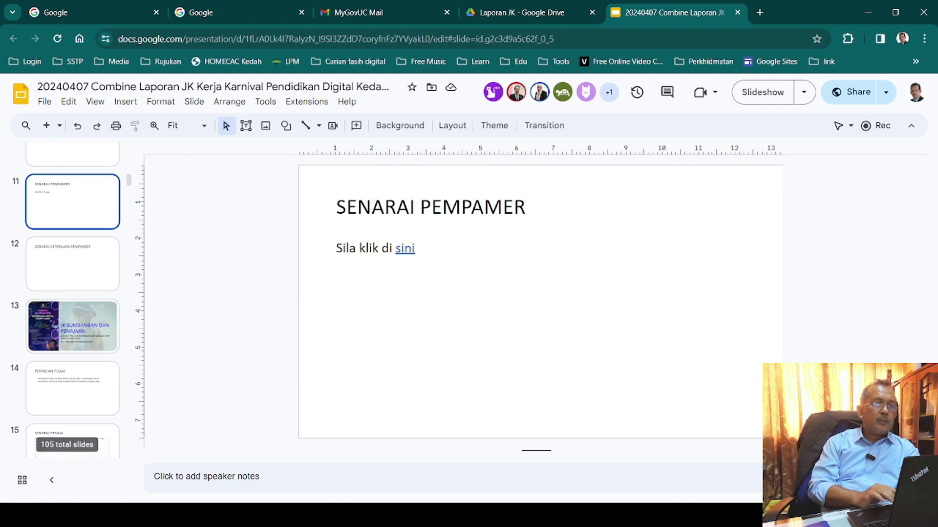
click(73, 248)
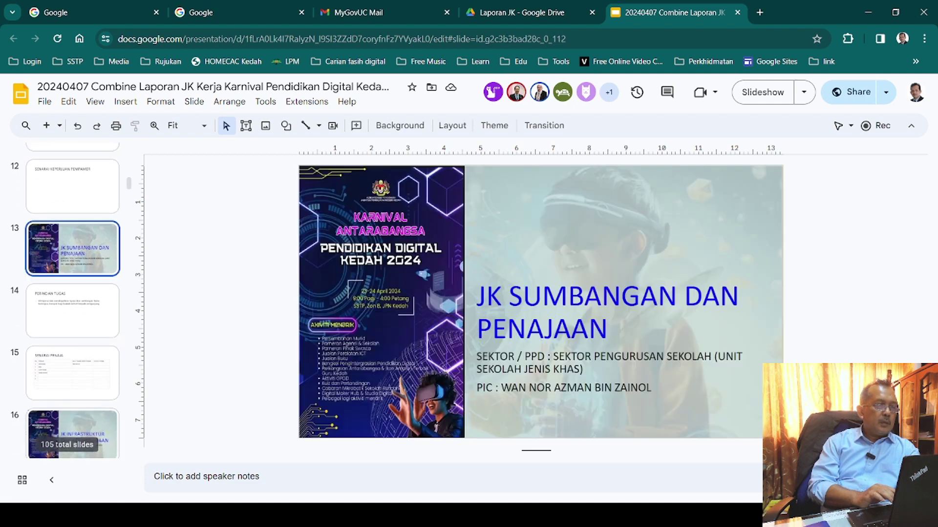
click(72, 433)
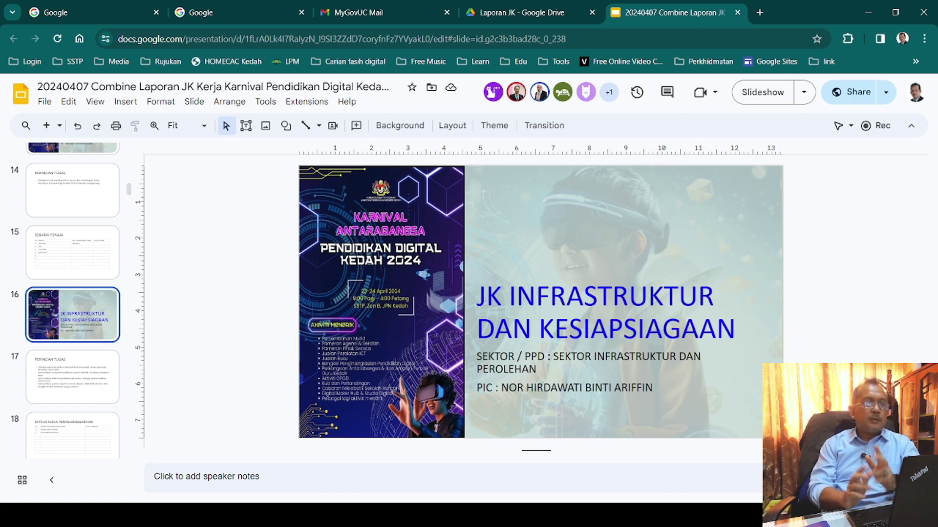
Step: Return to the Laporan JK folder in Drive, copy the 20240407 presentation's link and check its general access settings
click(522, 12)
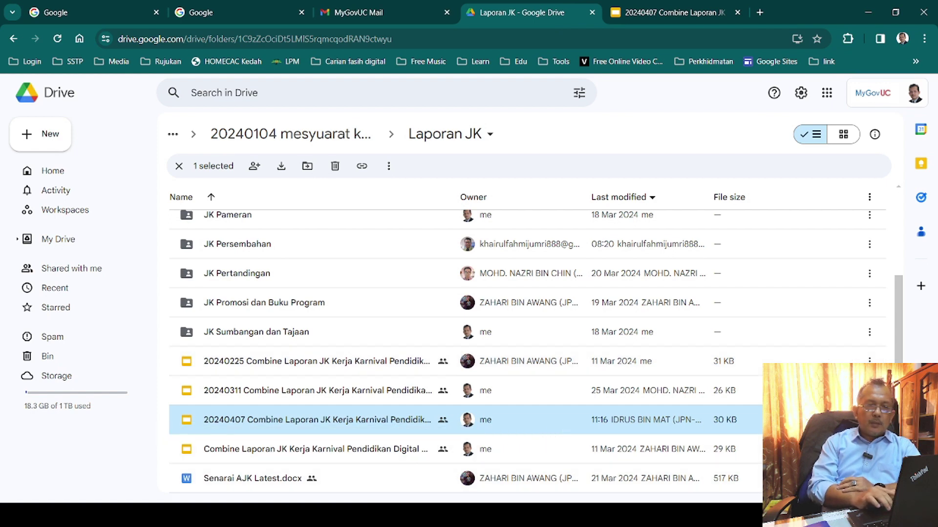
right_click(669, 417)
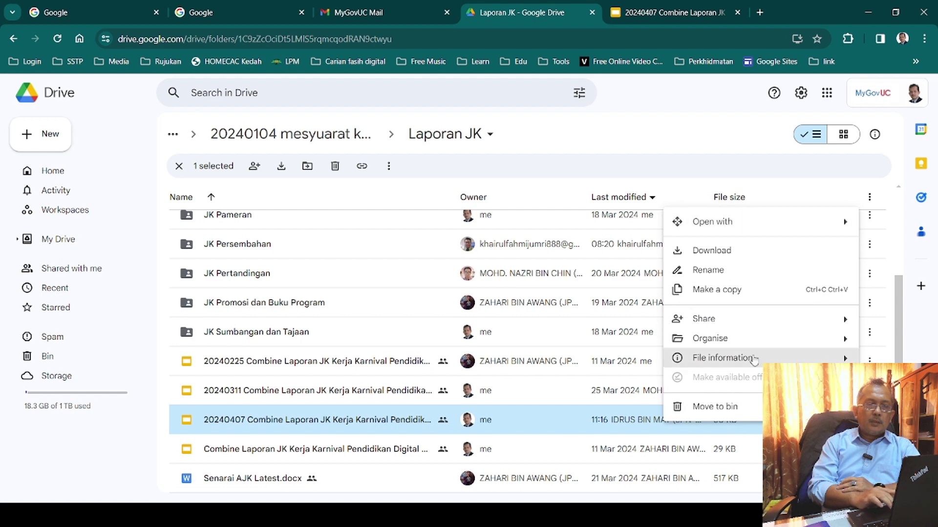
mouse_move(722, 323)
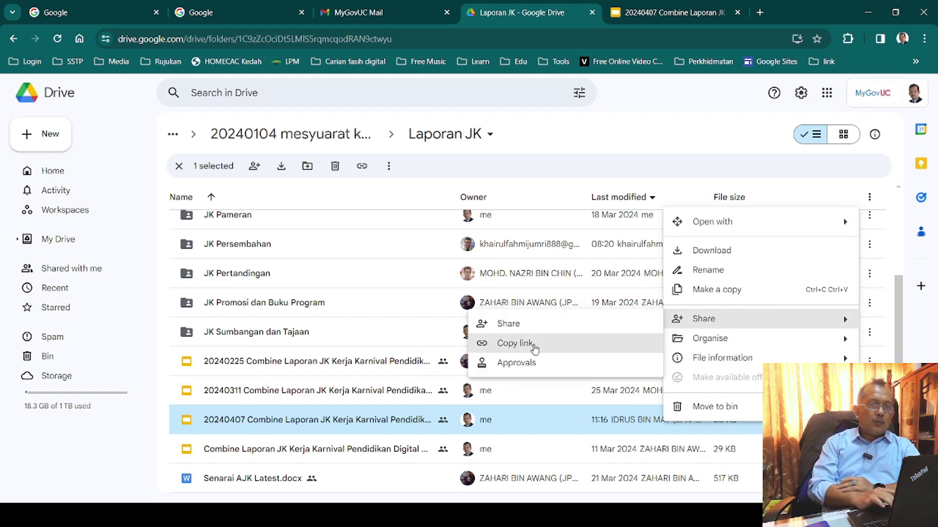
click(534, 347)
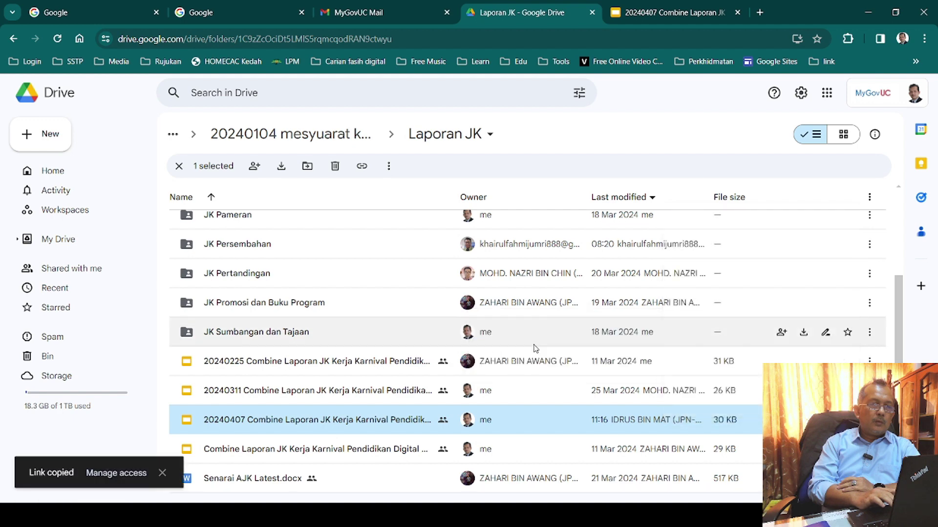
click(110, 475)
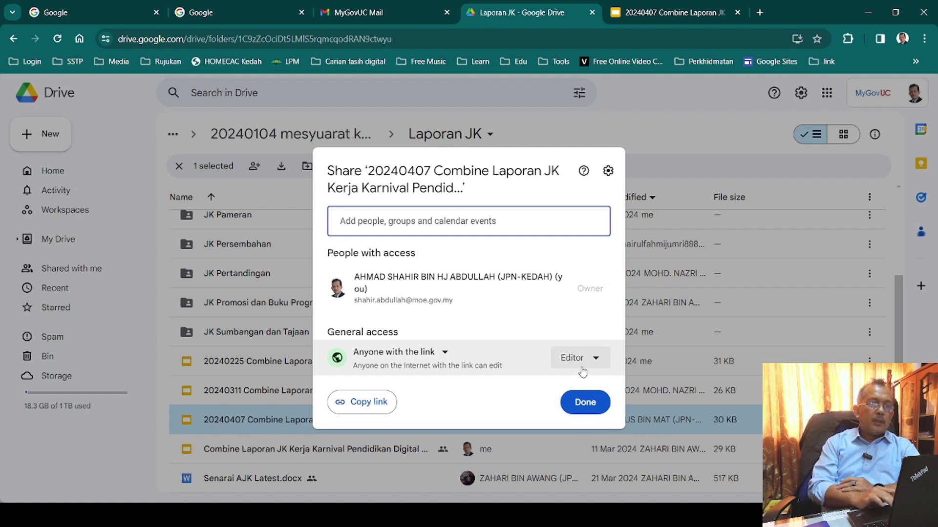
click(593, 410)
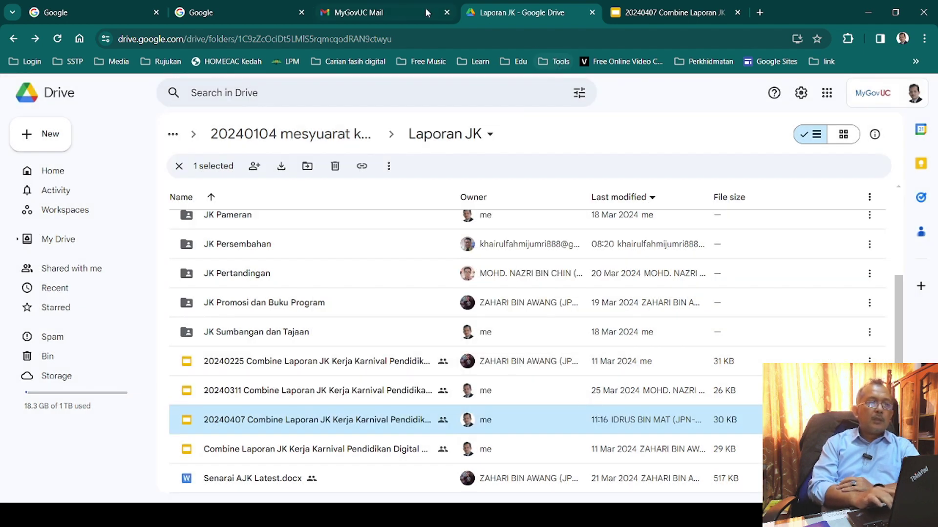
Step: Review the message sharing the slides link in the PIC JK Kerja Karnival Pendidikan Digital 2024 chat space in Gmail, and return to the presentation
click(385, 15)
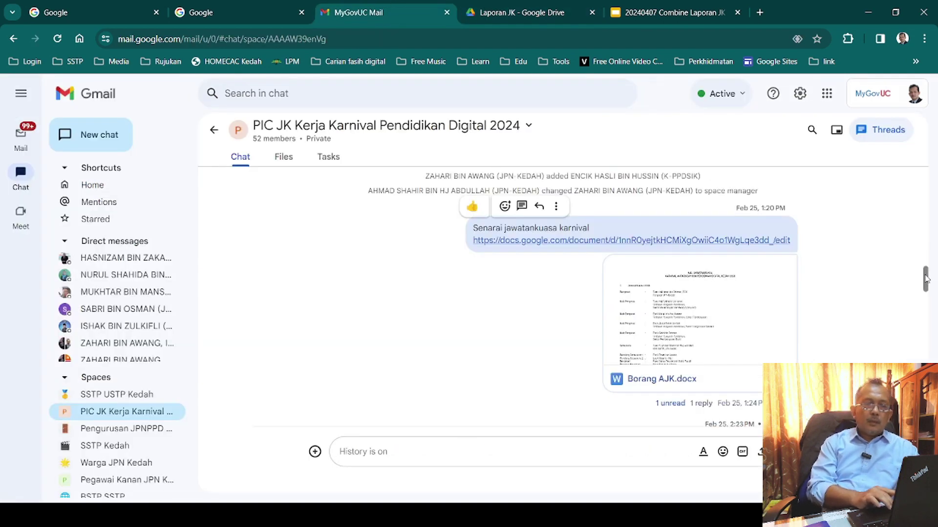
drag(925, 278, 928, 397)
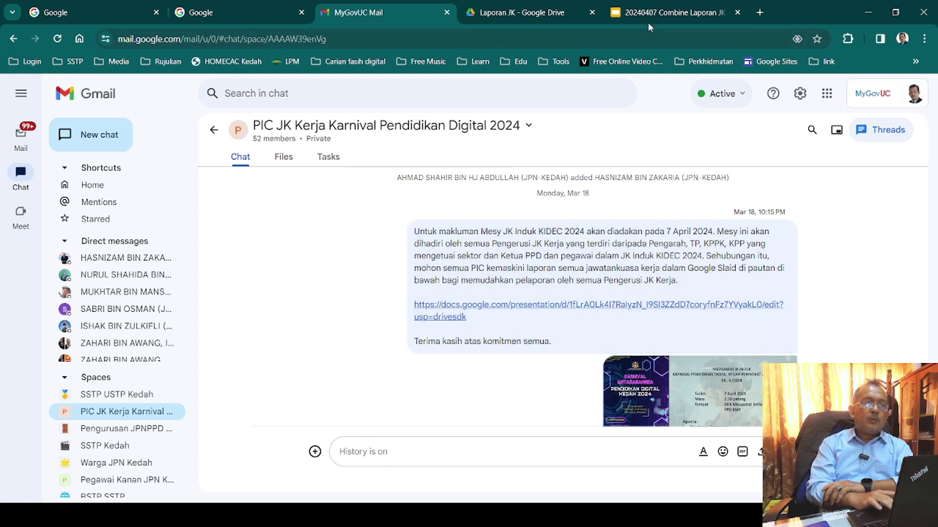
click(646, 18)
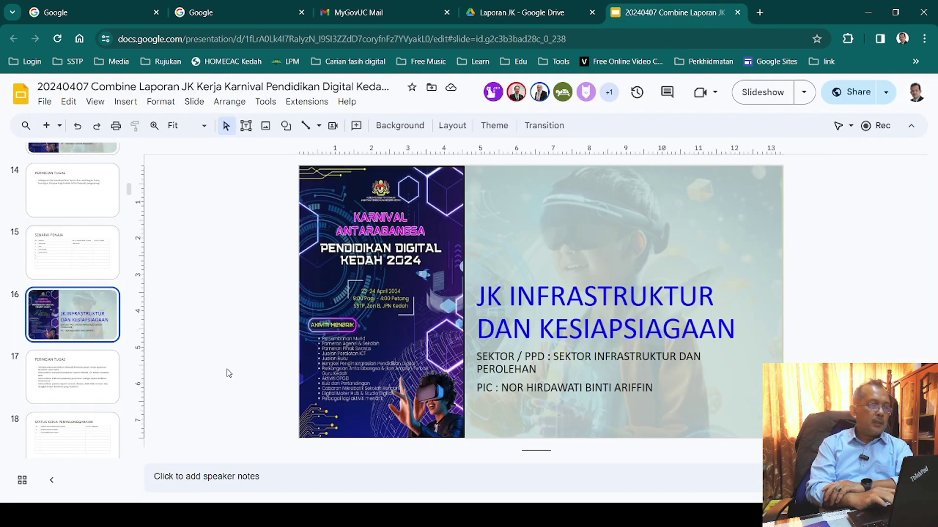
click(100, 448)
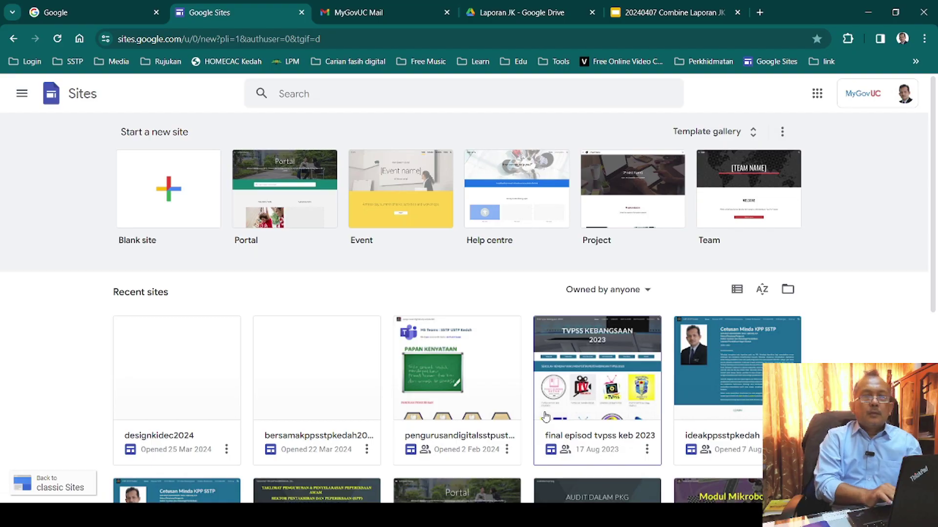
Step: Open the recent designkidec2024 site in Google Sites and preview it
click(205, 389)
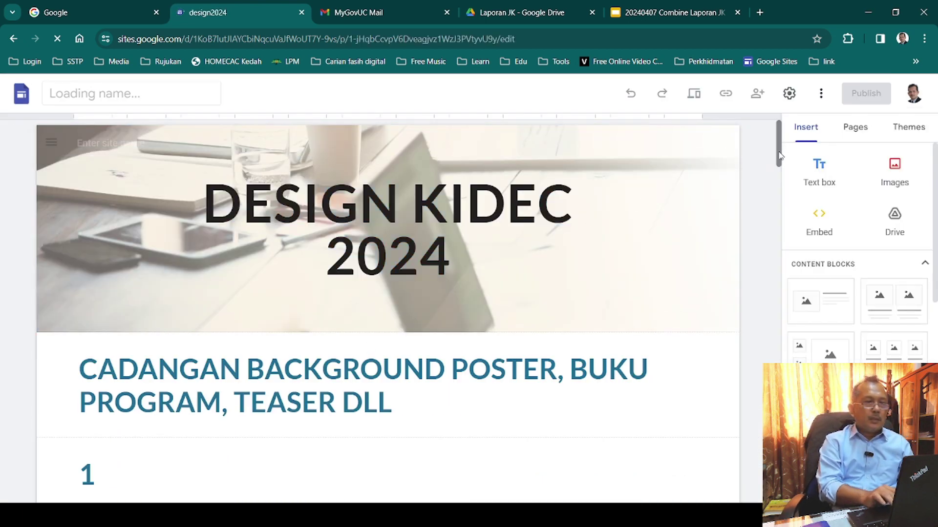
scroll(780, 155, down, 3)
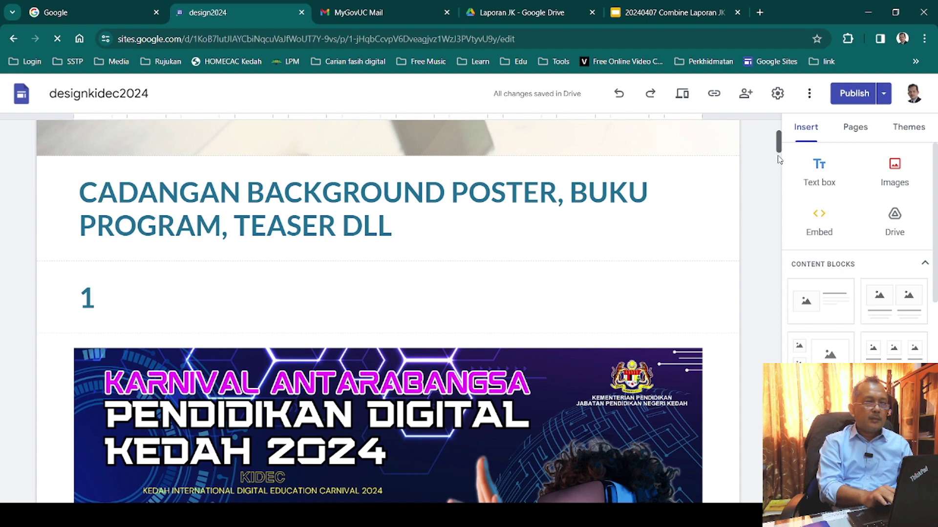
scroll(779, 160, down, 5)
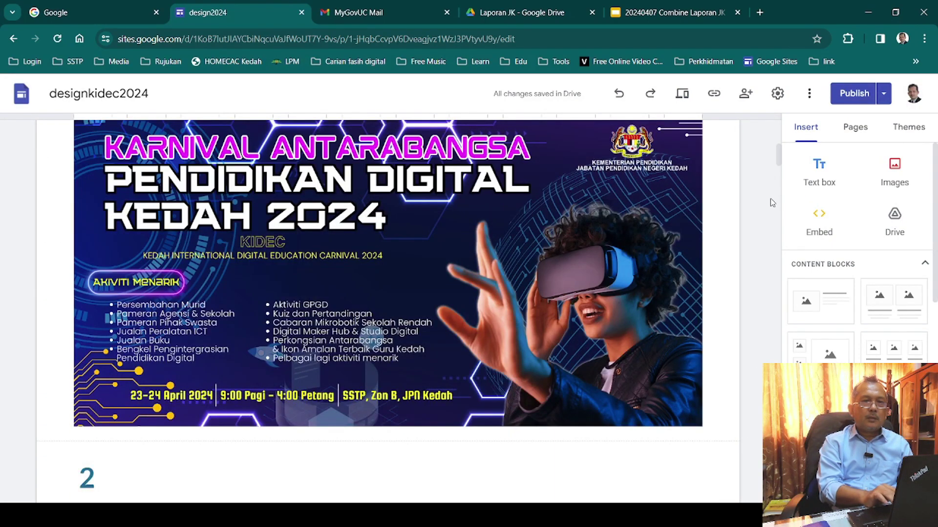
click(683, 94)
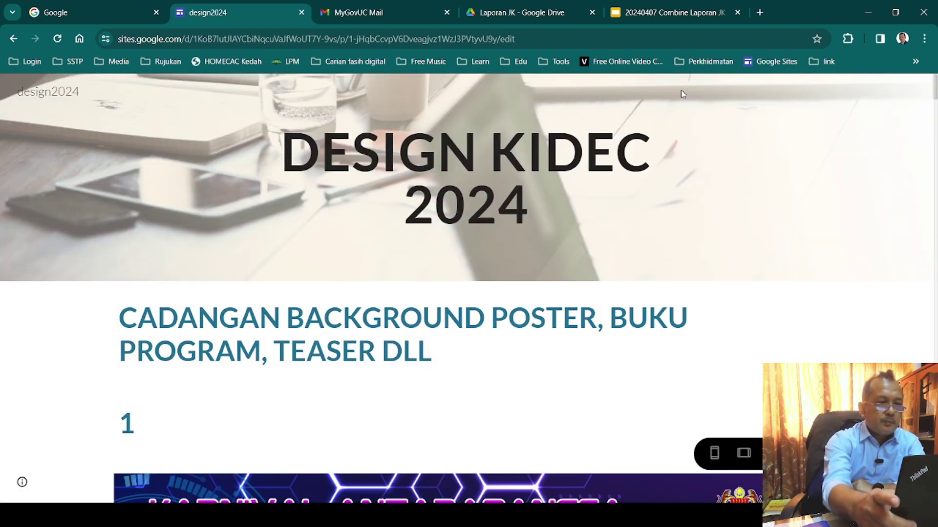
Step: Examine the proposed poster backgrounds and the KIDEC 2024 logo proposals in the site preview
scroll(469, 288, down, 6)
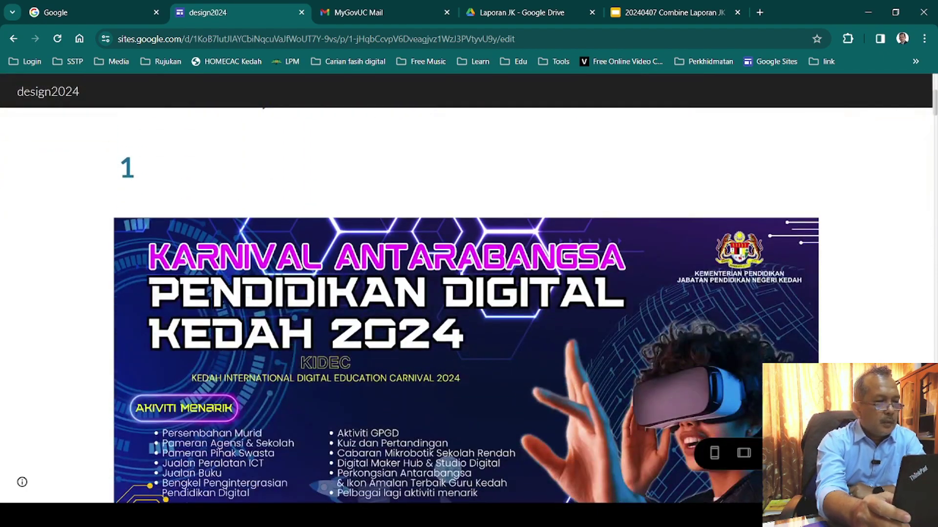
scroll(469, 303, down, 8)
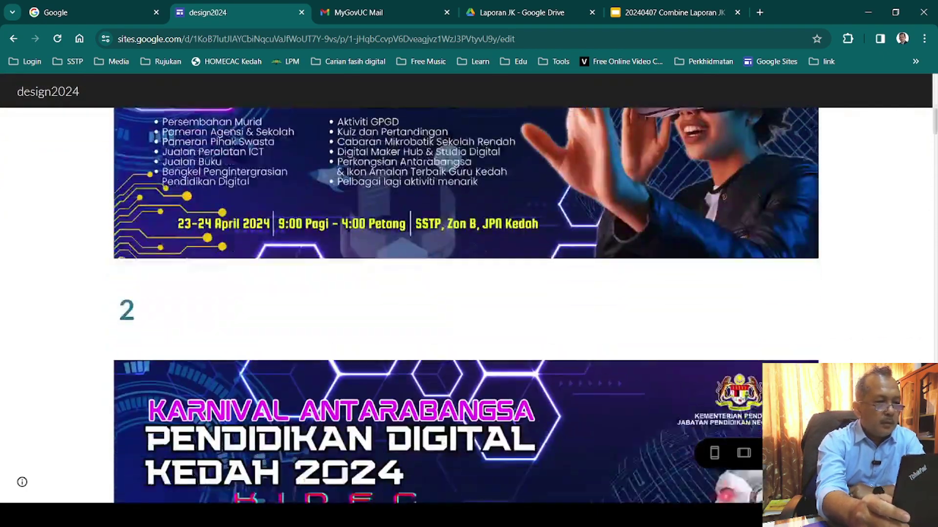
scroll(468, 303, down, 15)
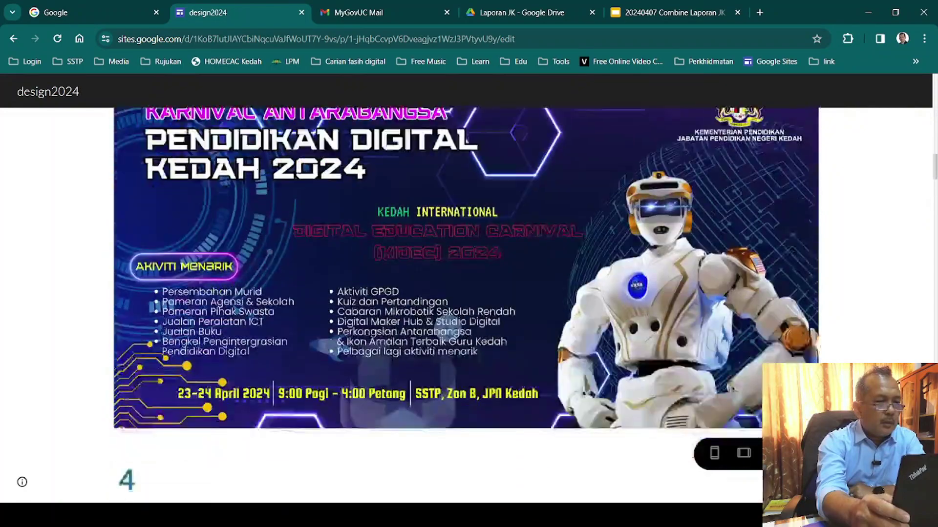
scroll(469, 303, down, 15)
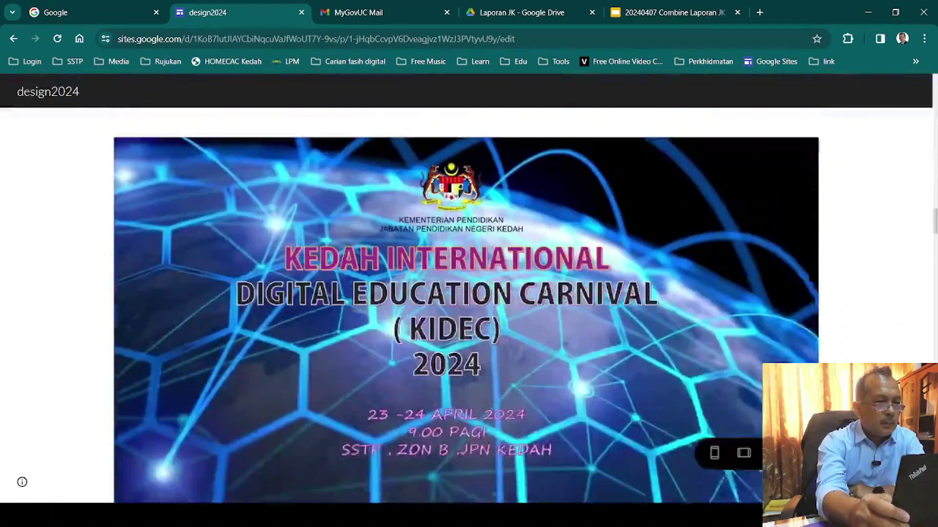
scroll(469, 303, down, 20)
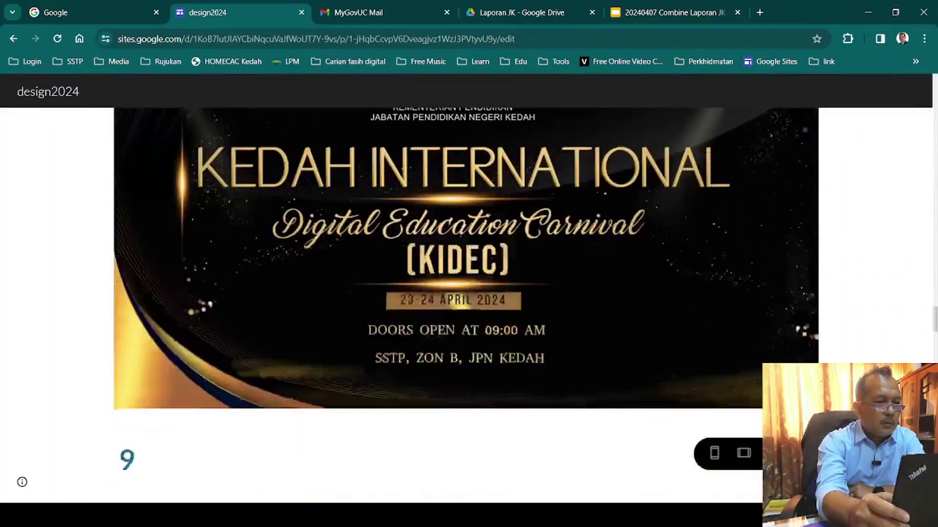
scroll(469, 303, down, 11)
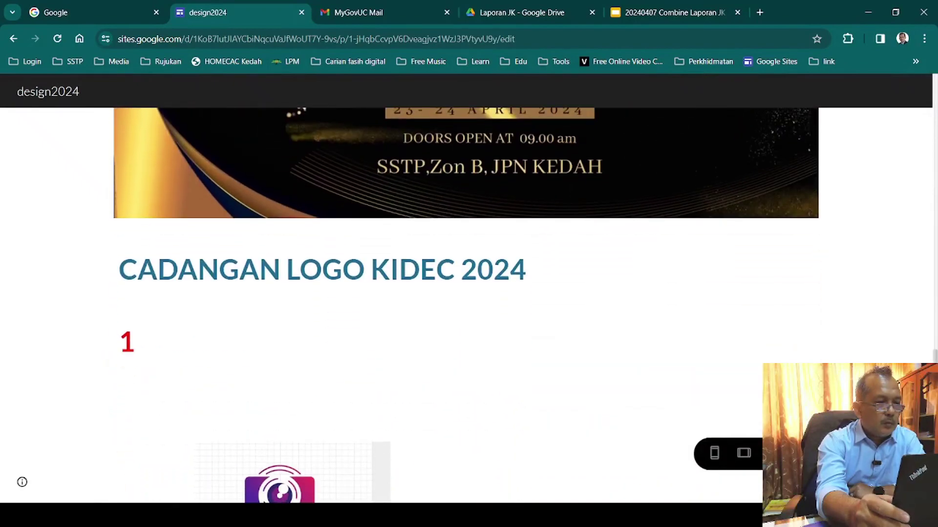
scroll(469, 303, down, 1)
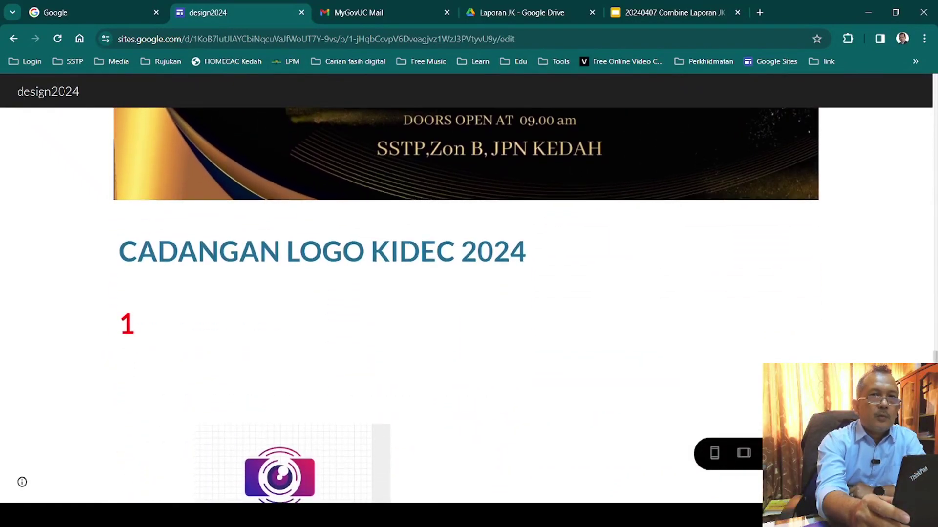
scroll(469, 303, down, 5)
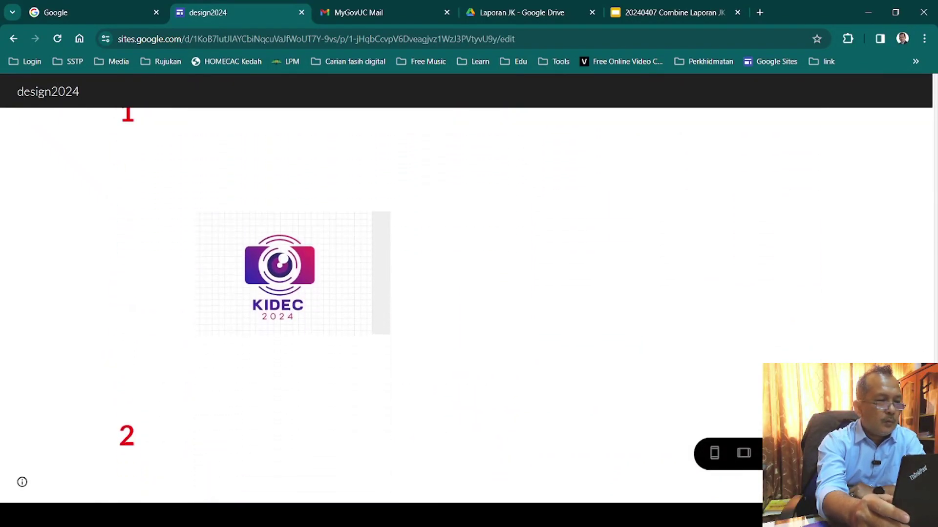
Step: Look through the numbered KIDEC 2024 logo designs from 2 to 7 in the design2024 preview, and return to design 5
scroll(469, 303, down, 12)
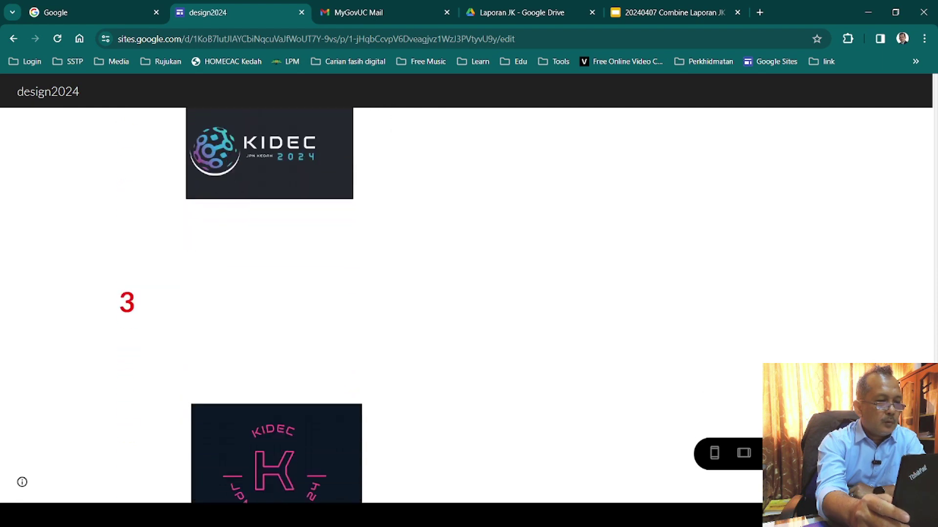
scroll(469, 303, down, 11)
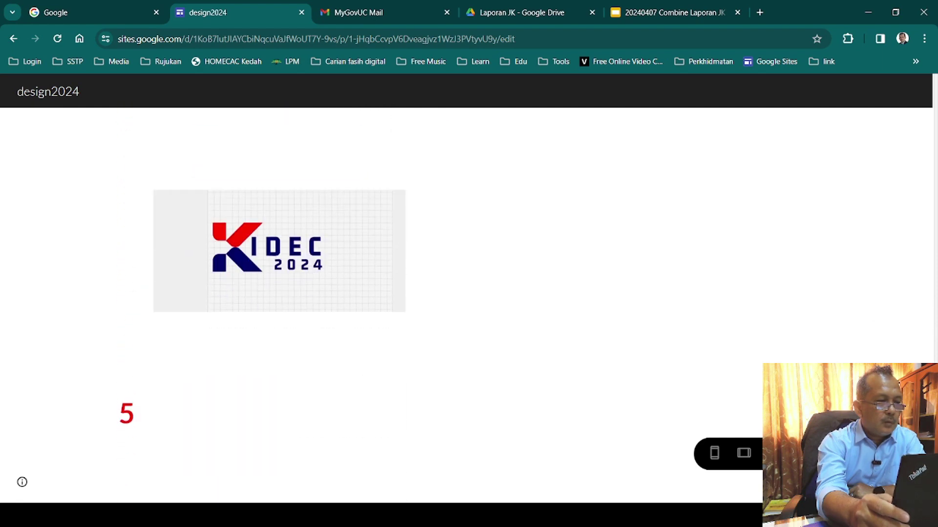
scroll(469, 303, down, 11)
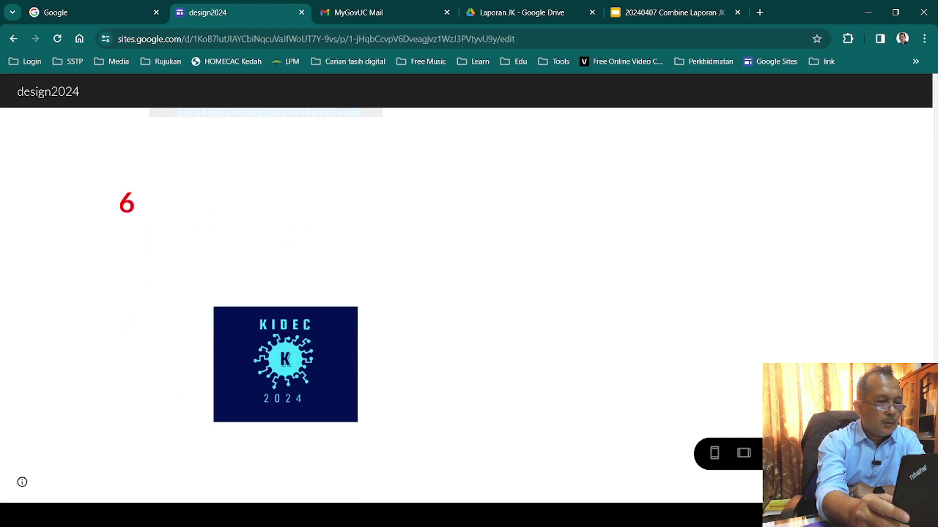
scroll(468, 303, down, 3)
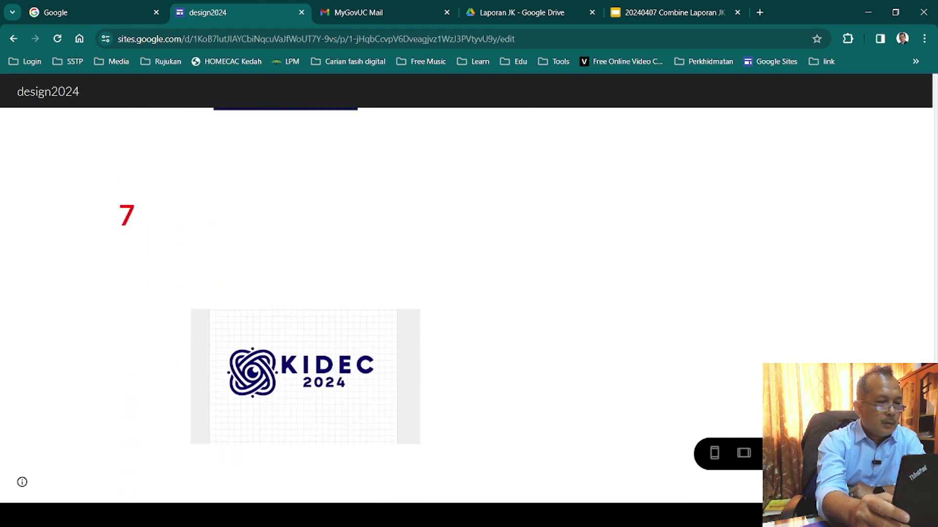
scroll(469, 303, up, 10)
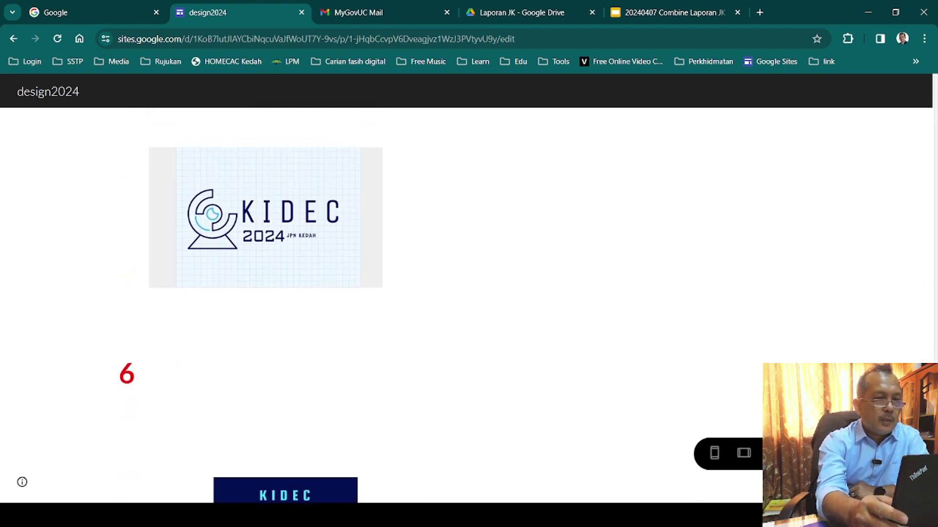
scroll(469, 303, up, 2)
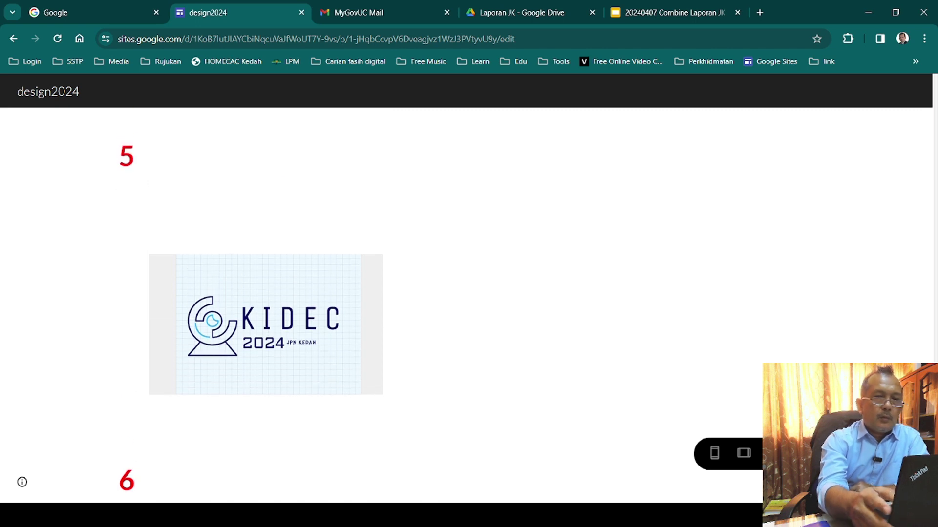